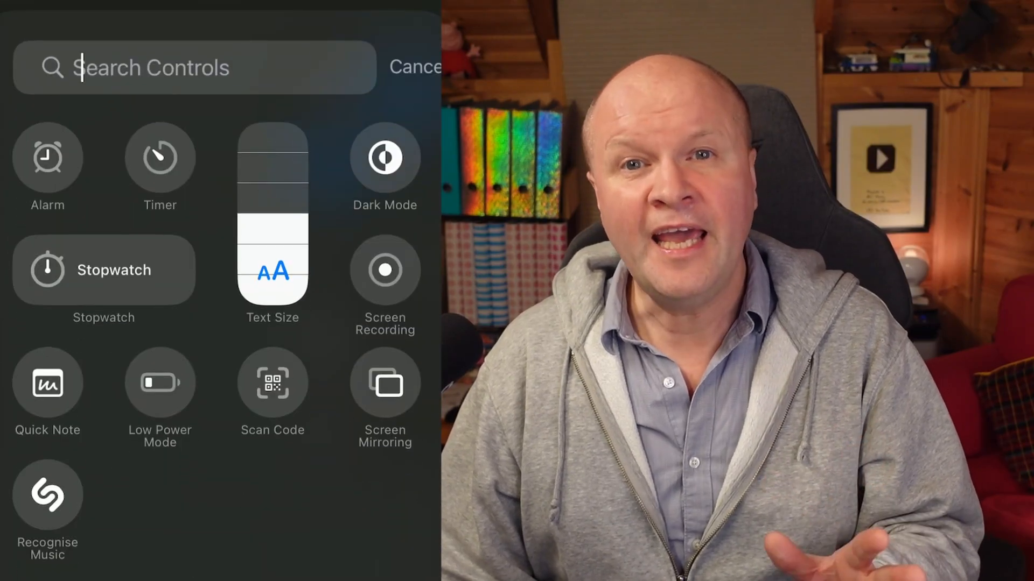
type("Screen recording")
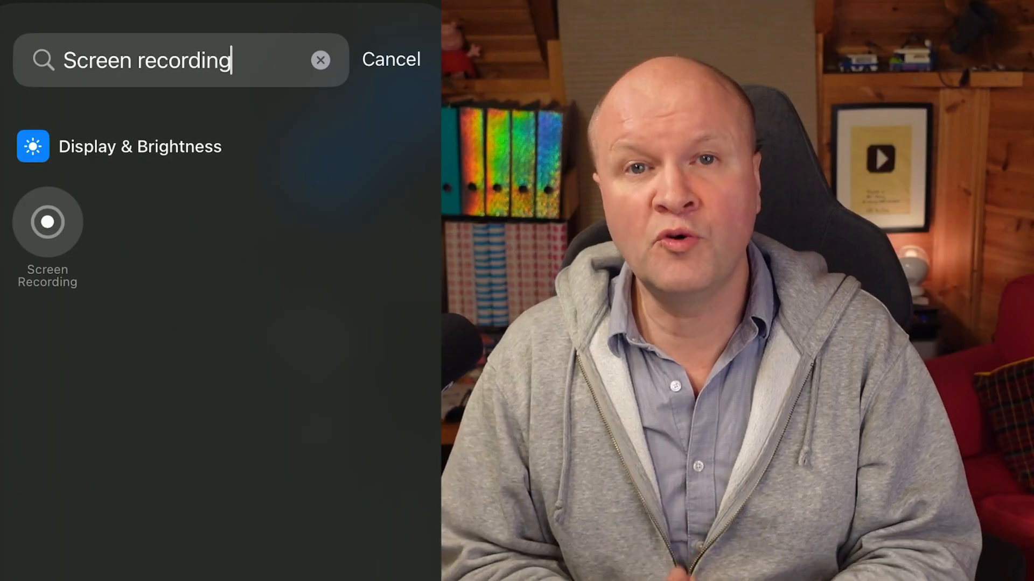